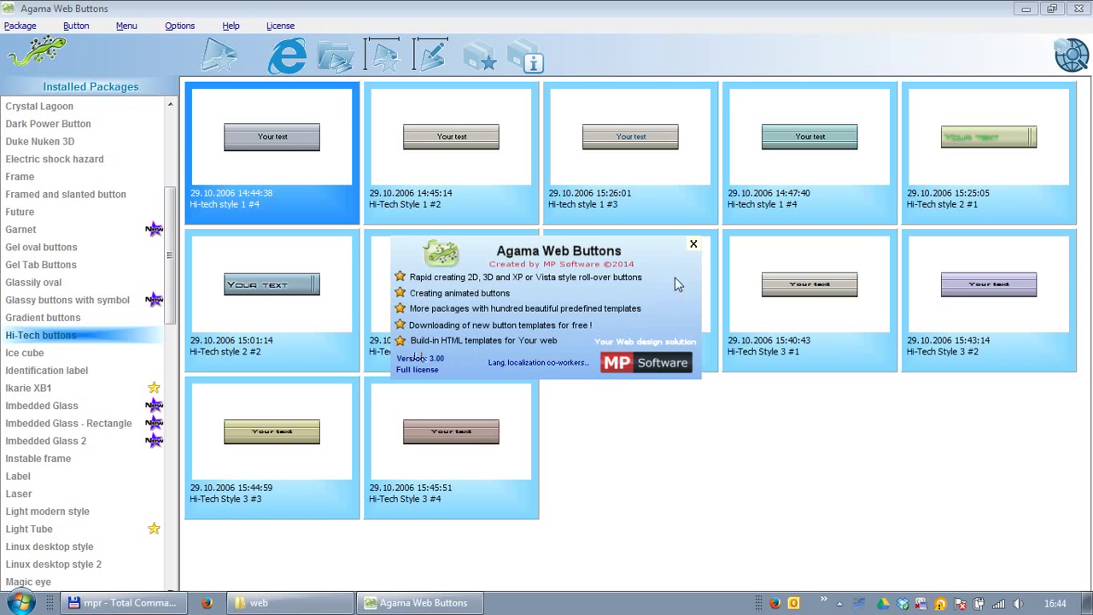
Step: Dismiss the program information box and open the Imbedded Glass button package
left_click(693, 244)
left_click(59, 353)
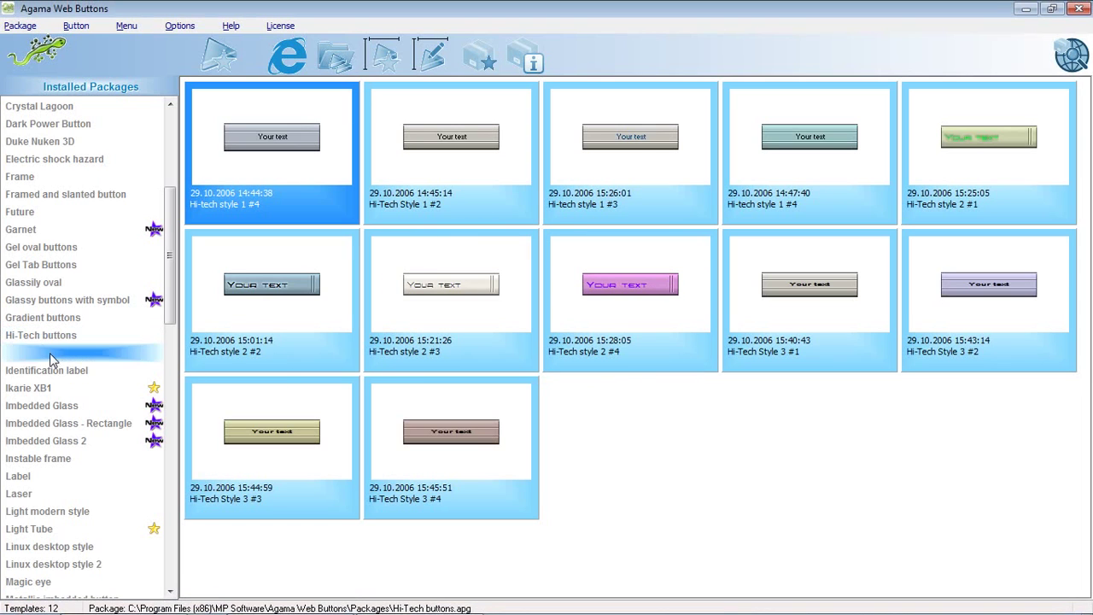
left_click(53, 372)
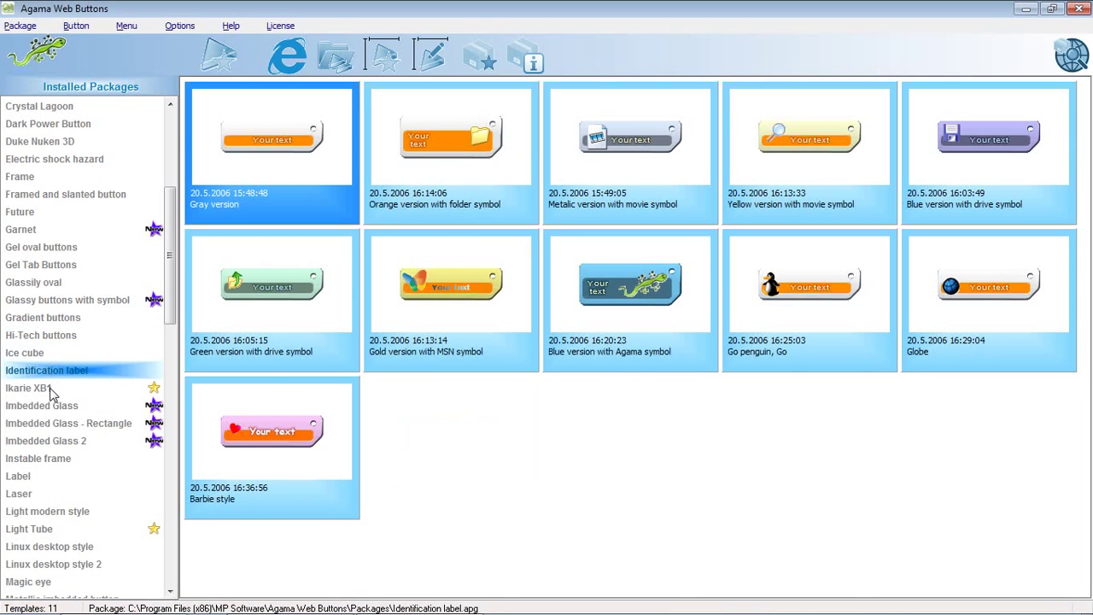
left_click(53, 389)
left_click(54, 408)
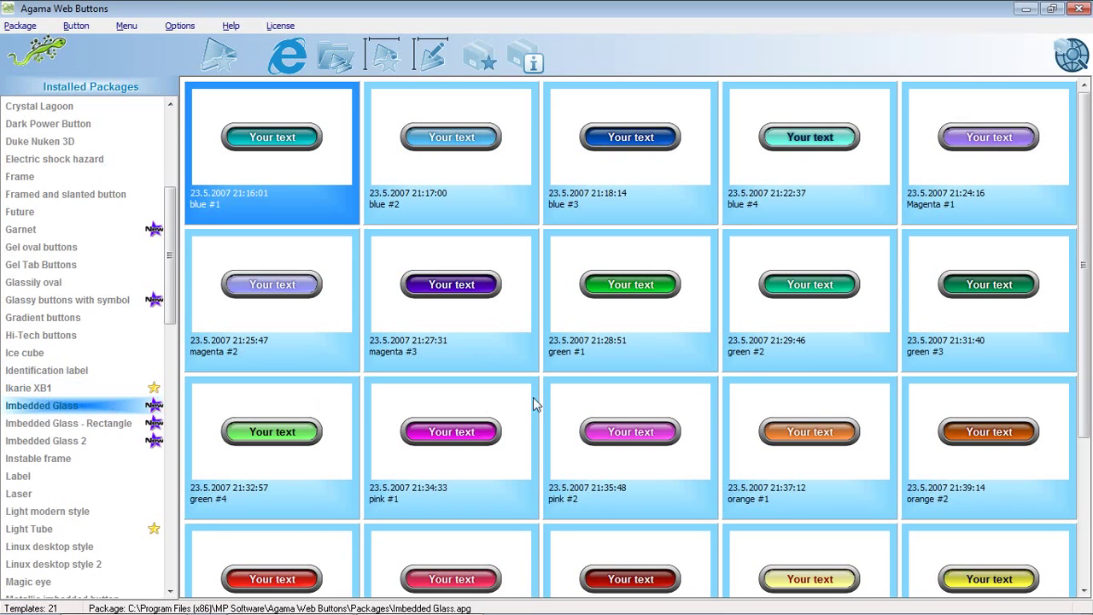
double_click(629, 589)
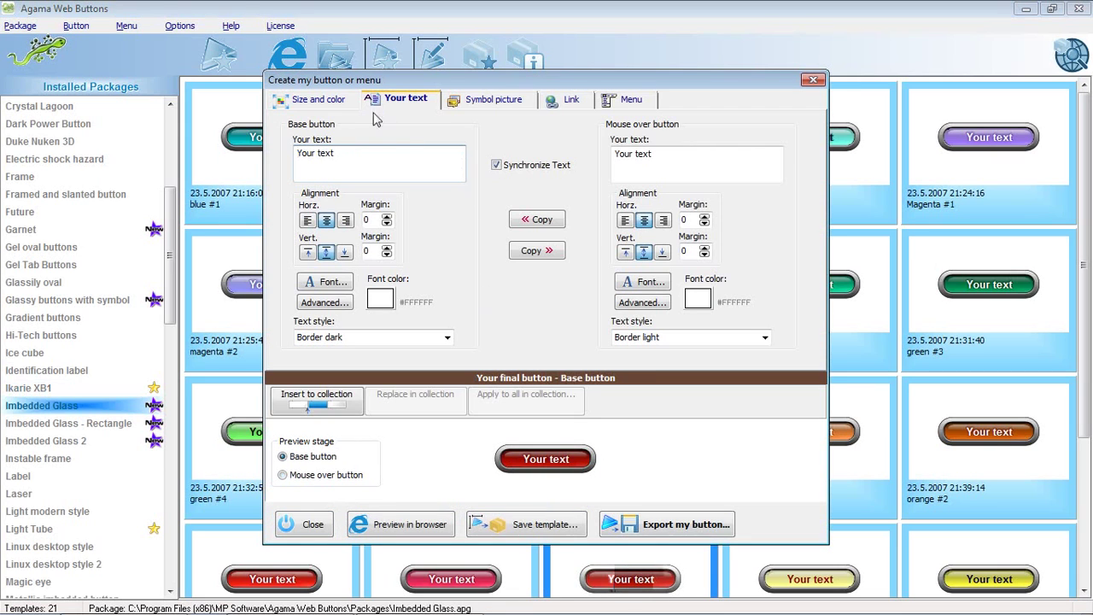
left_click_drag(357, 152, 273, 169)
type("Home")
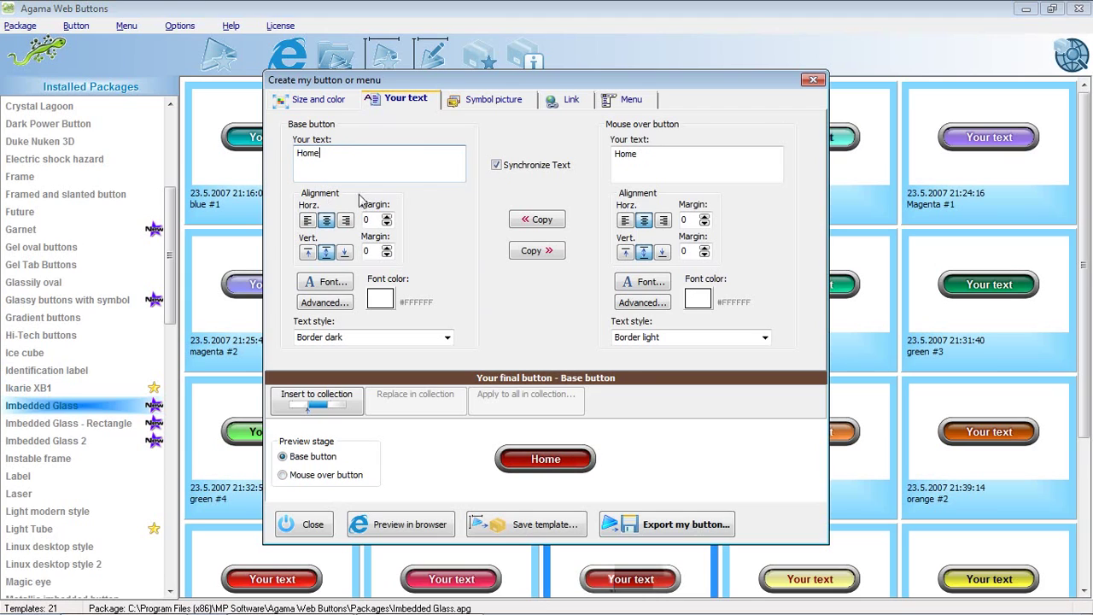
left_click(309, 524)
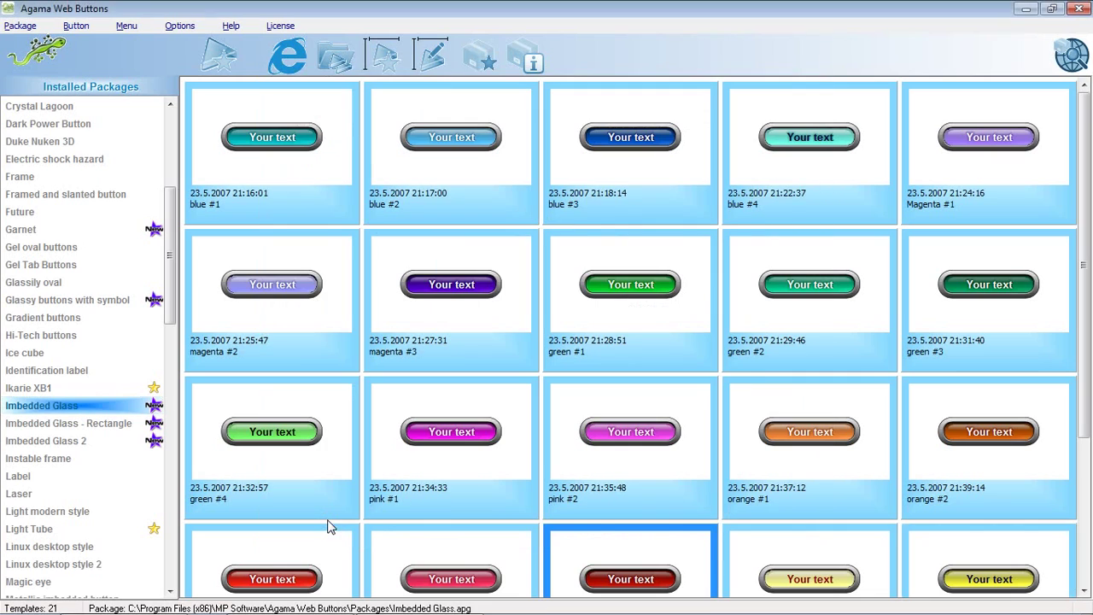
Step: Create a button from the magenta #3 template with the text "Products" and insert it into the button collection
left_click(479, 312)
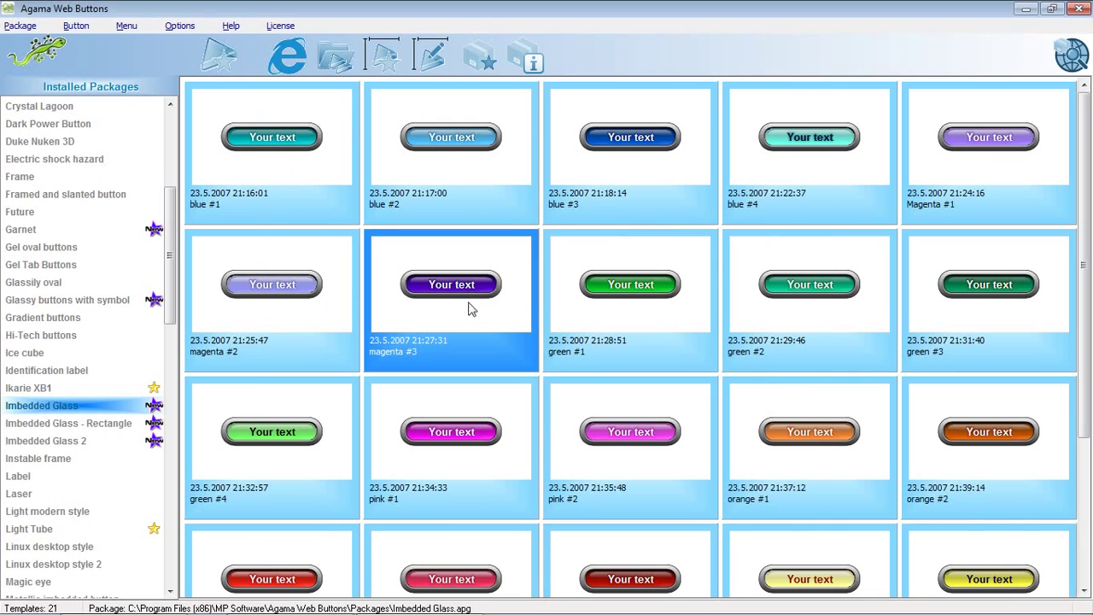
double_click(474, 321)
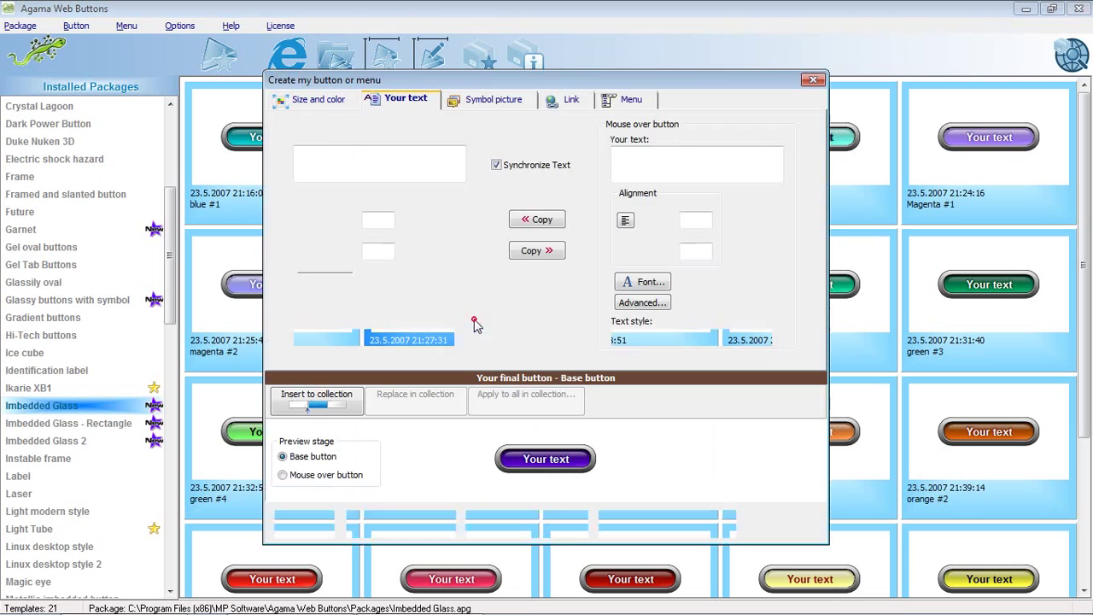
left_click_drag(355, 155, 262, 152)
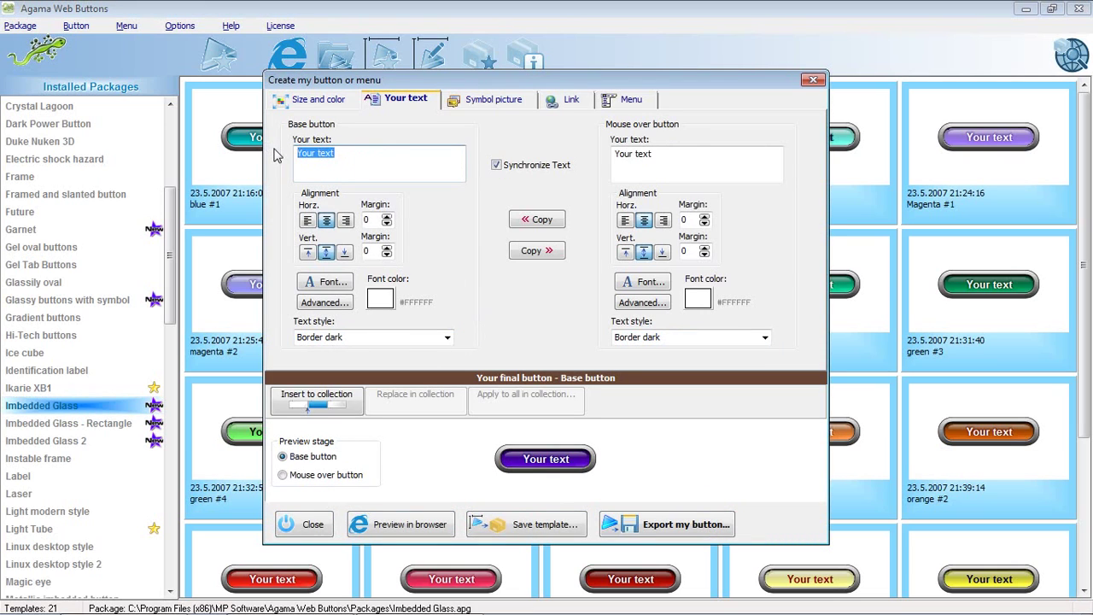
type("Pro")
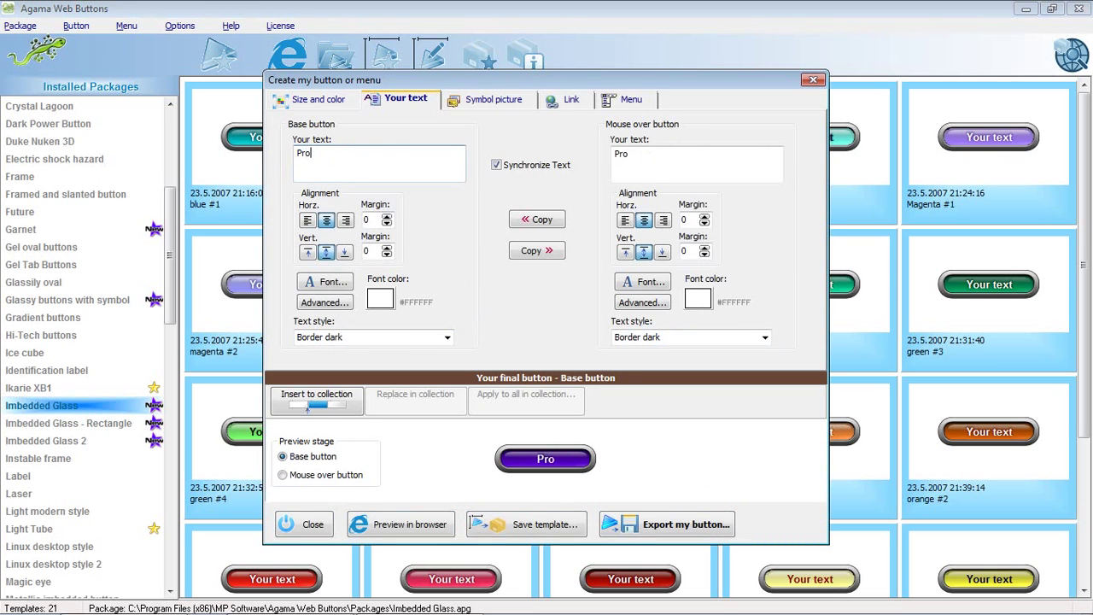
type("ducts")
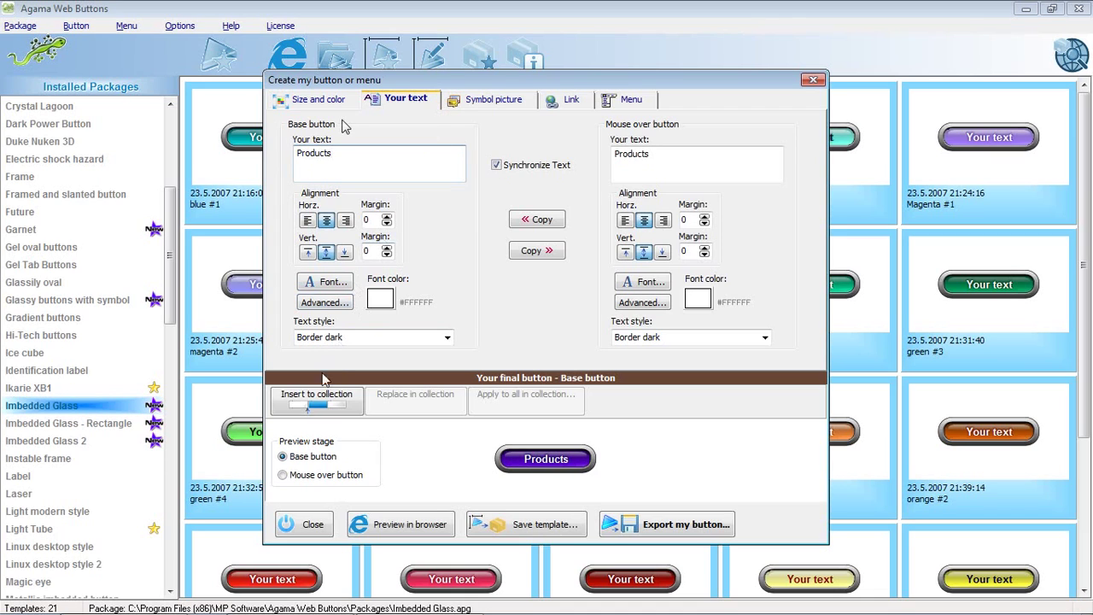
left_click(316, 400)
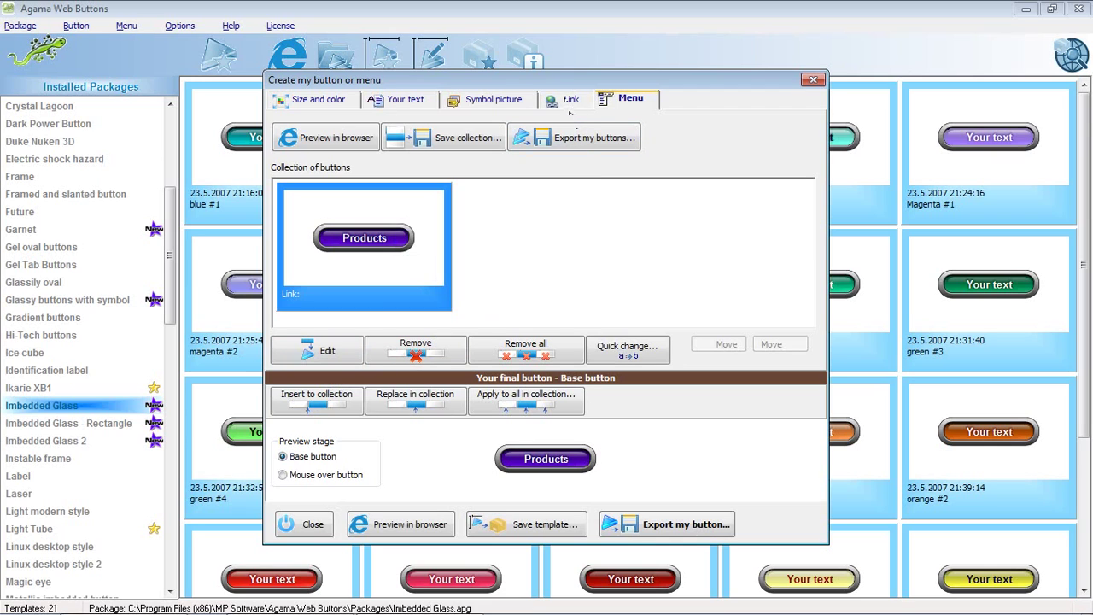
left_click(818, 80)
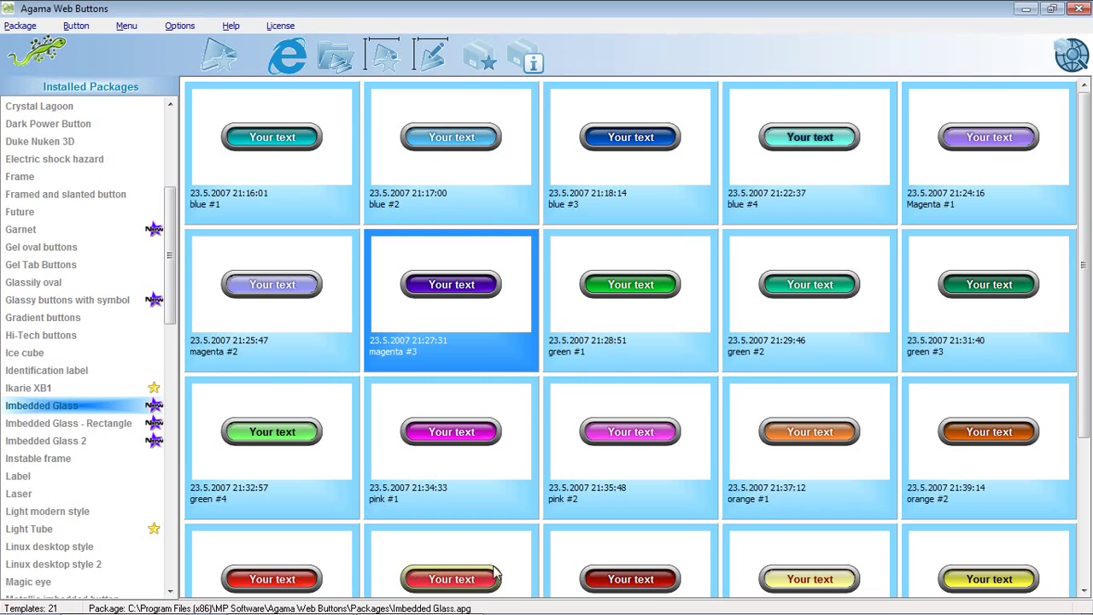
Step: Create a "Home" button from the dark red template, insert it into the collection and place it before Products
double_click(606, 568)
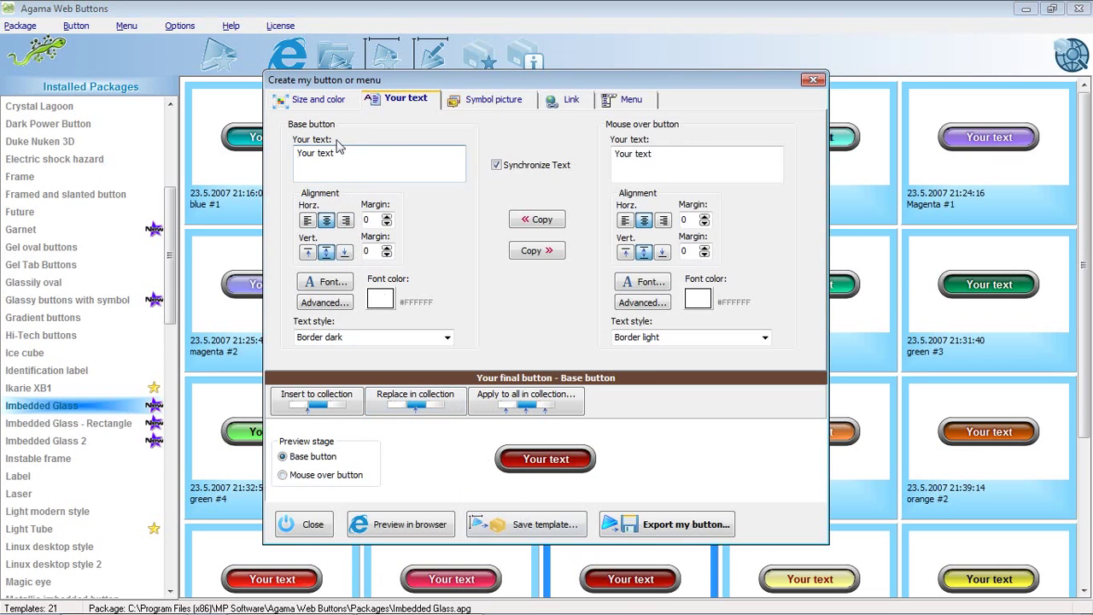
left_click(318, 102)
left_click(417, 101)
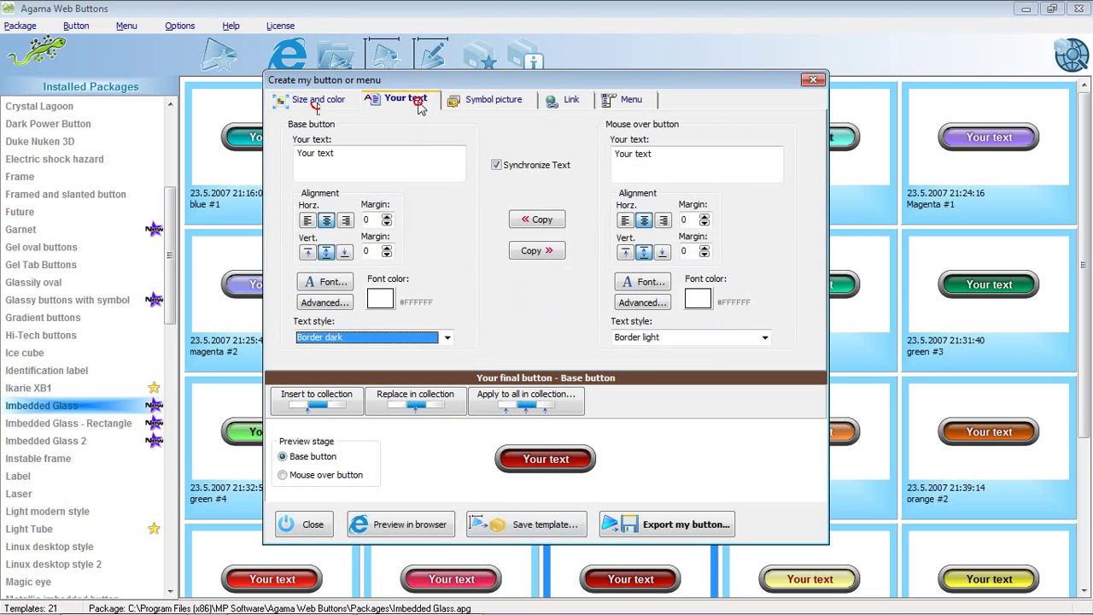
left_click_drag(381, 157, 283, 166)
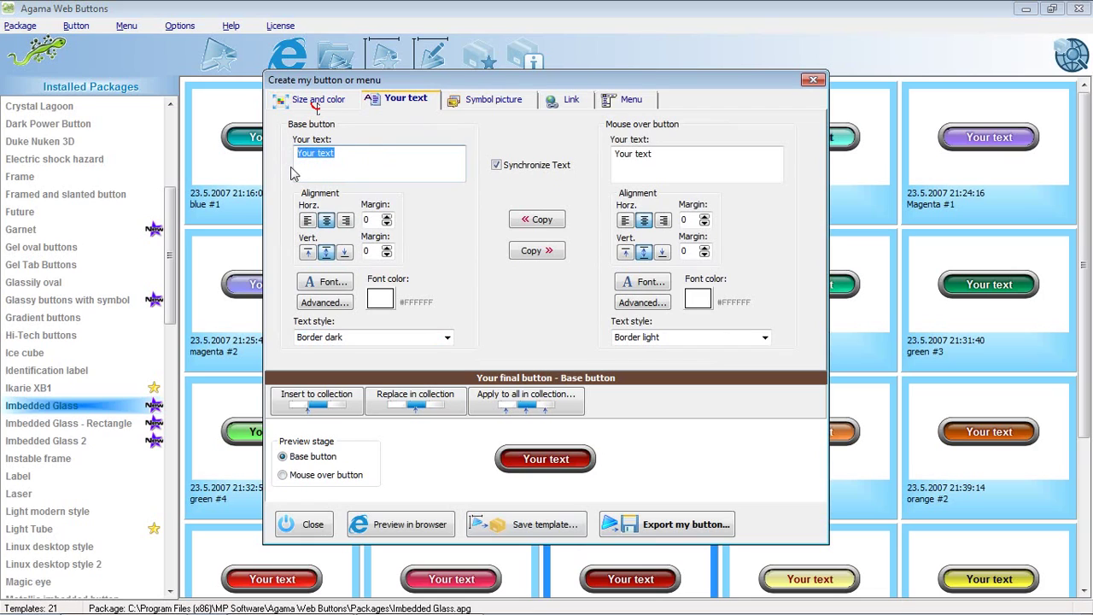
type("Home")
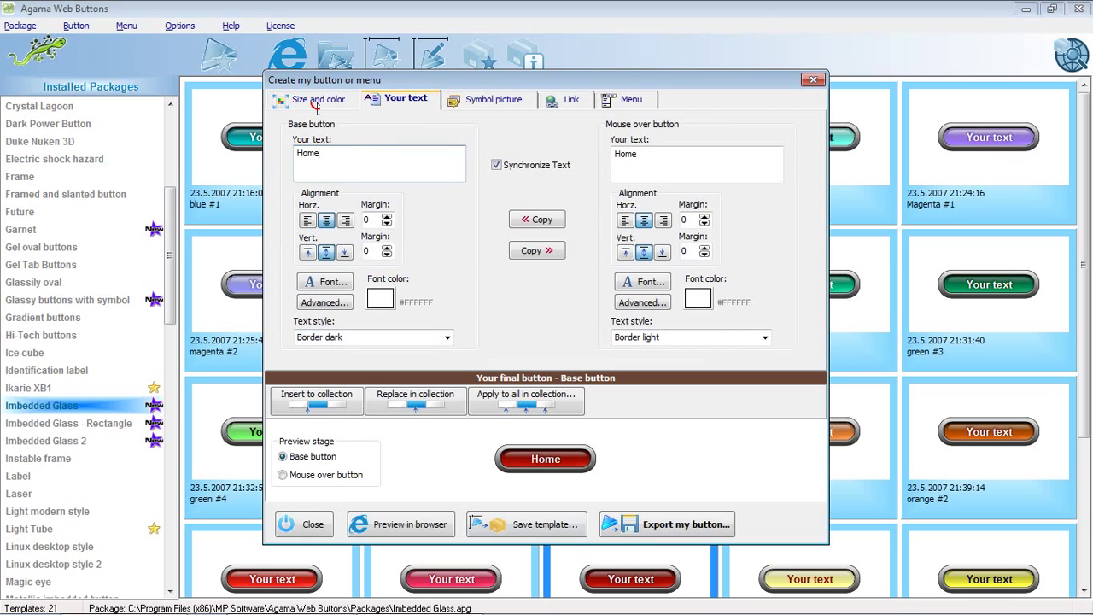
left_click(341, 405)
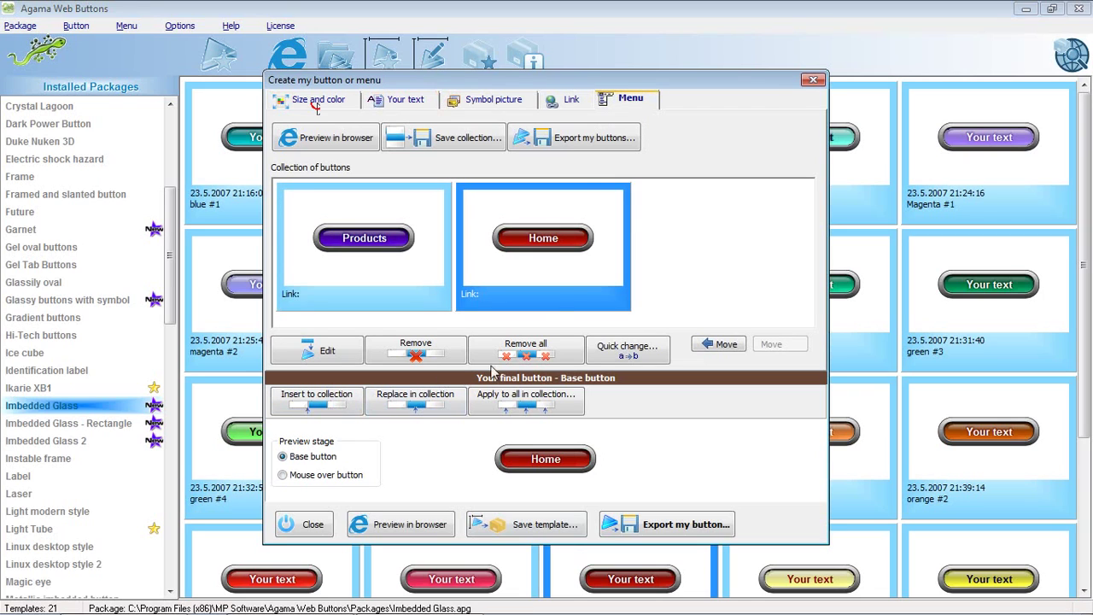
left_click(731, 349)
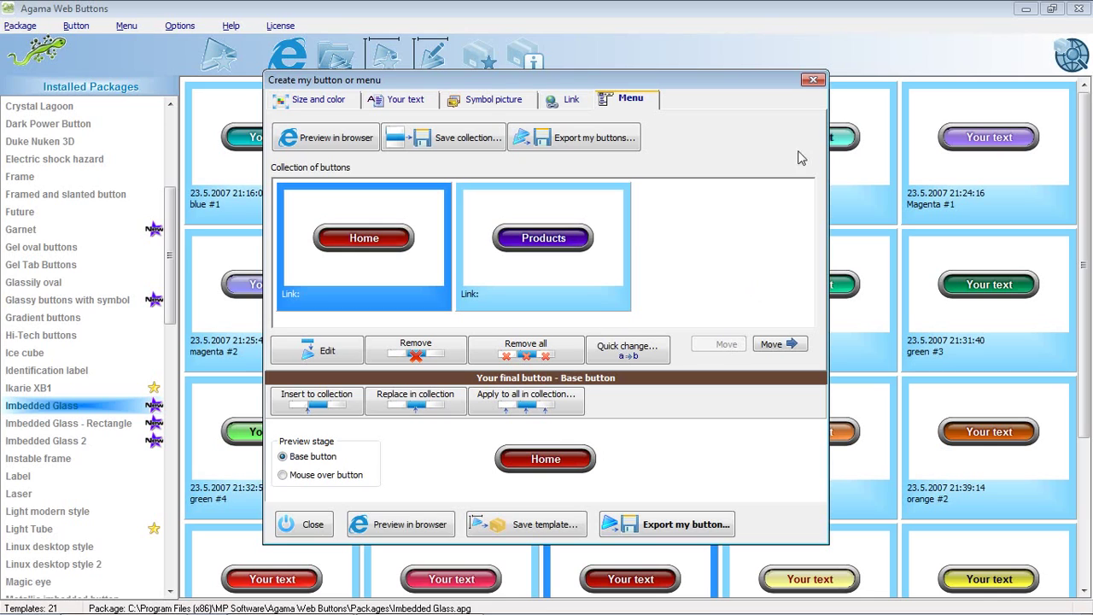
left_click(821, 81)
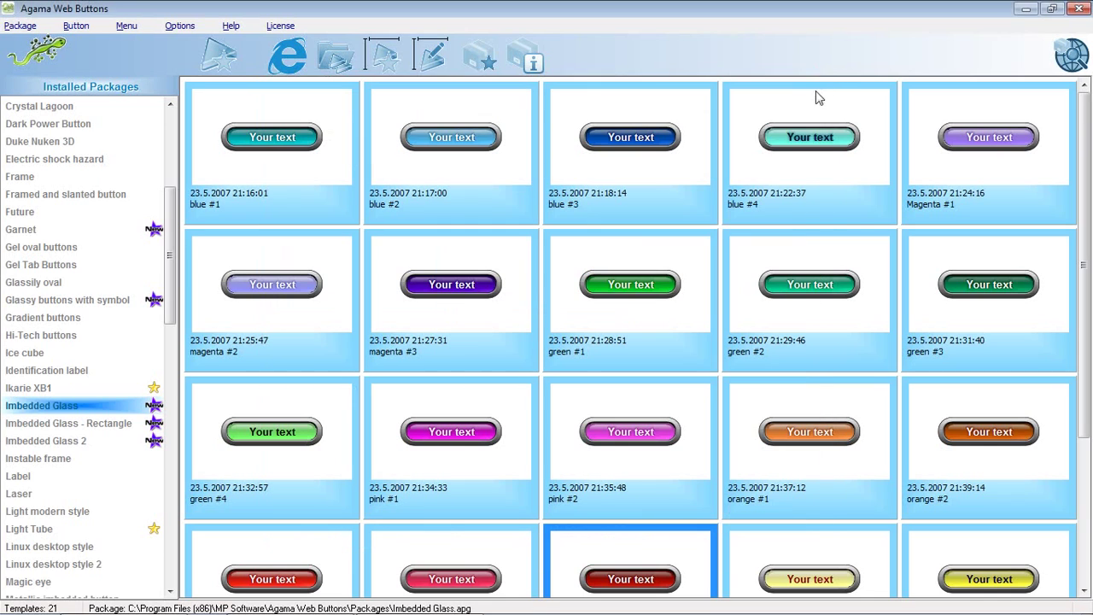
Step: Create a "Download" button from the Magenta #1 template, insert it into the collection and place it after Products
double_click(967, 173)
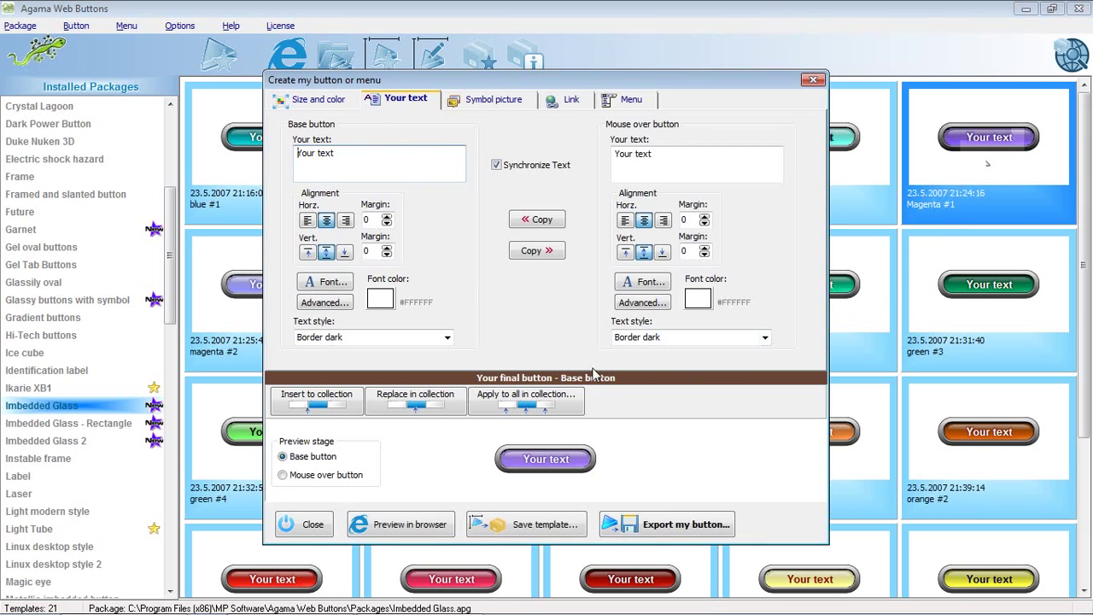
left_click_drag(346, 152, 292, 162)
type("Download")
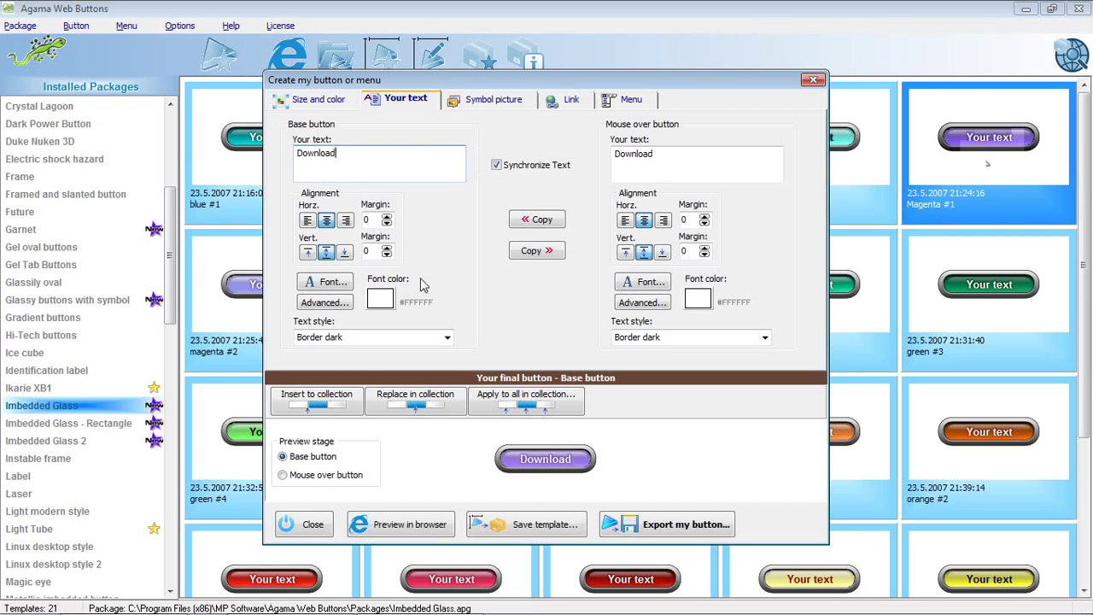
left_click(336, 400)
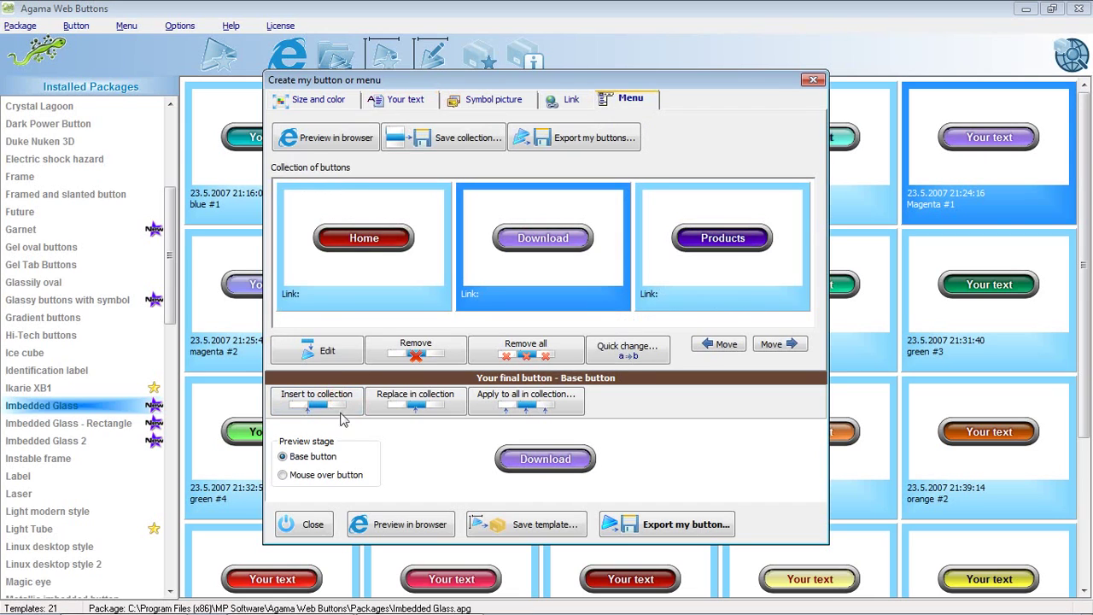
left_click(780, 344)
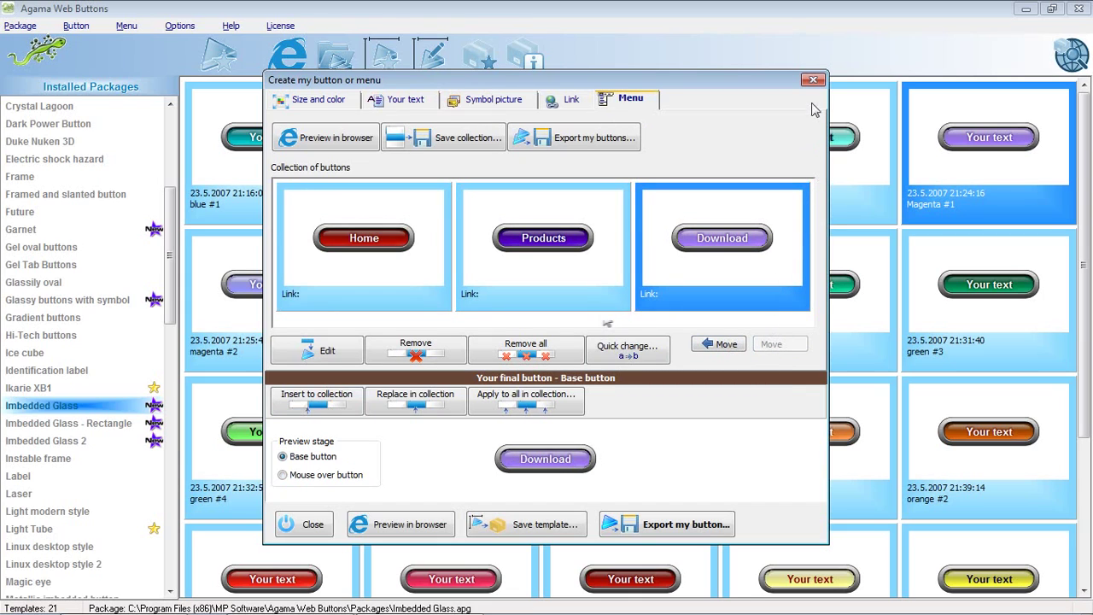
Step: Change the current button's text to "About Us" and insert it into the collection as another button
left_click(421, 106)
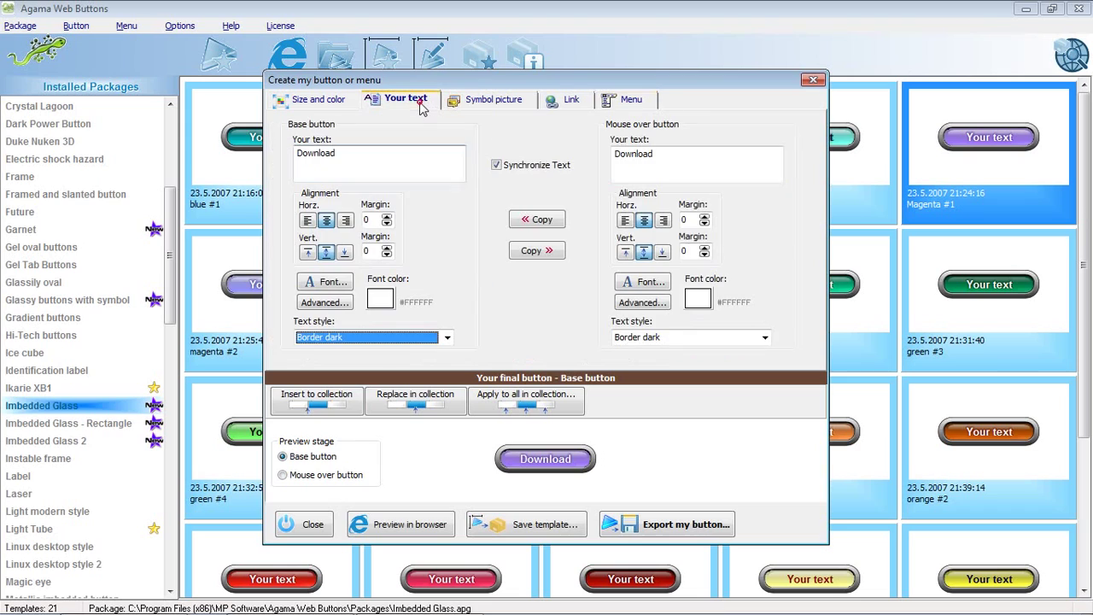
left_click_drag(364, 168, 257, 156)
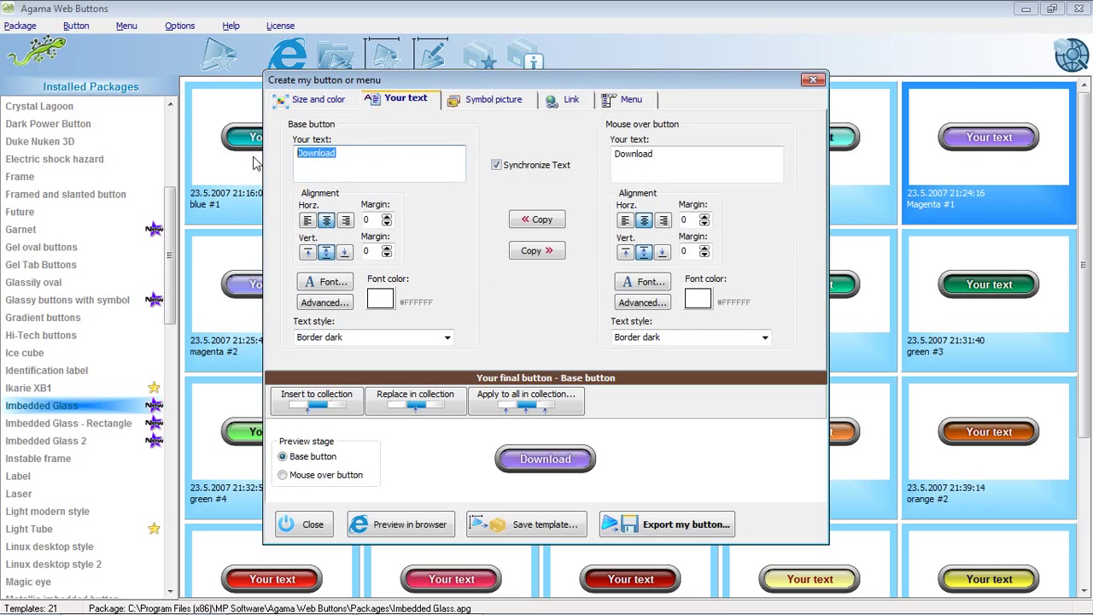
type("About")
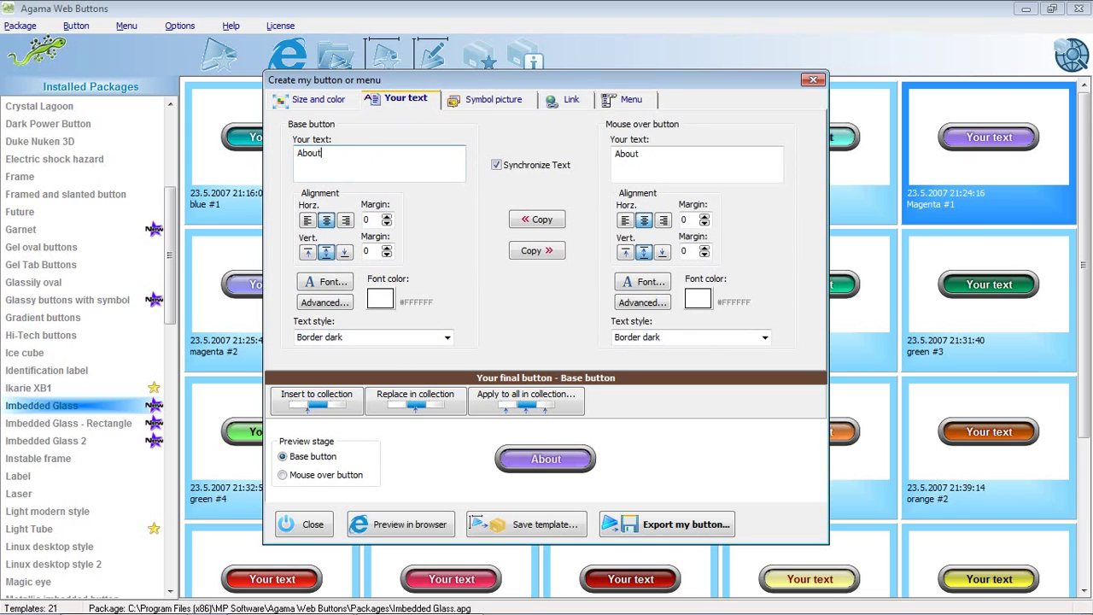
type(" Us")
left_click(305, 403)
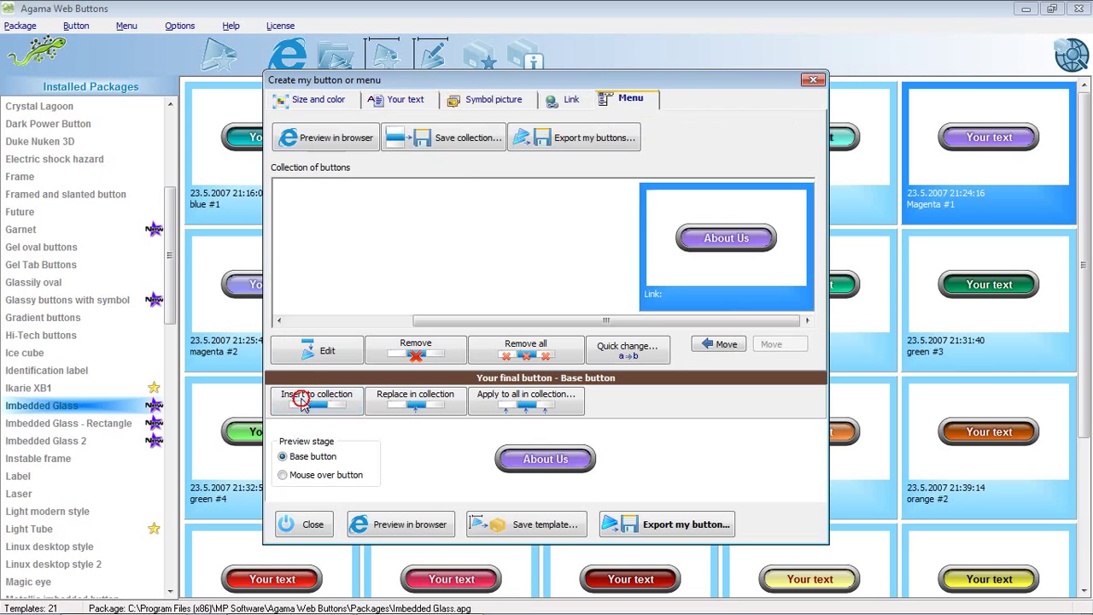
left_click_drag(607, 321, 421, 323)
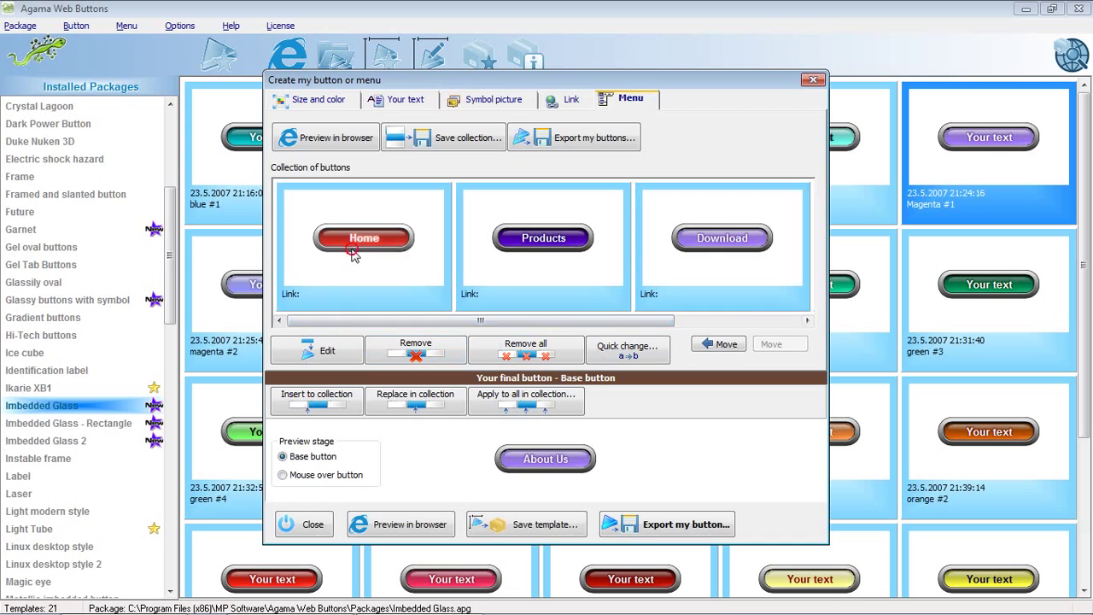
left_click(358, 248)
right_click(360, 245)
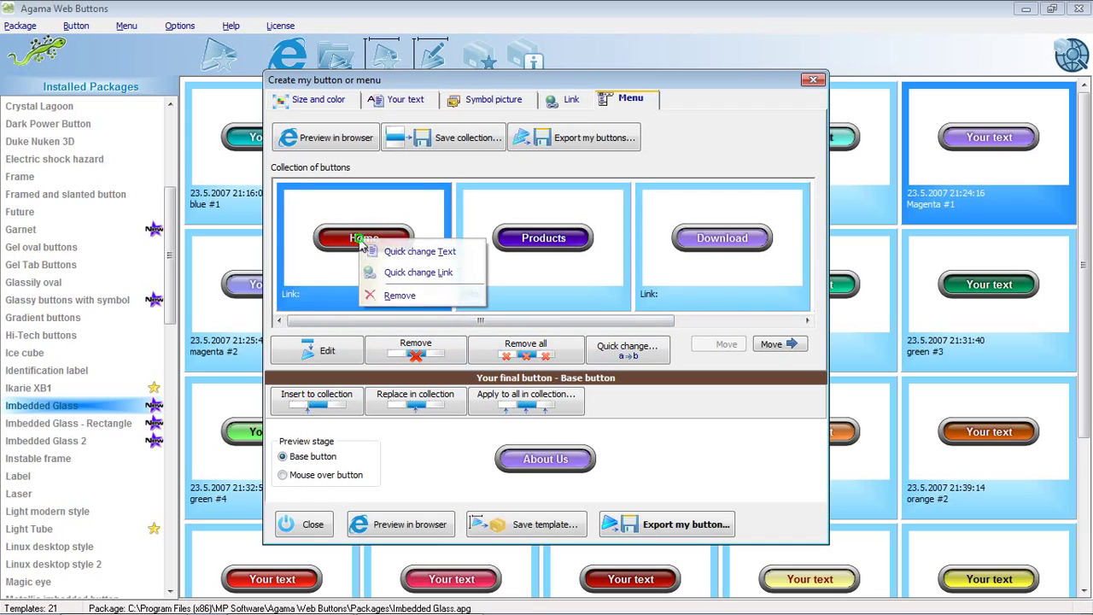
left_click(461, 281)
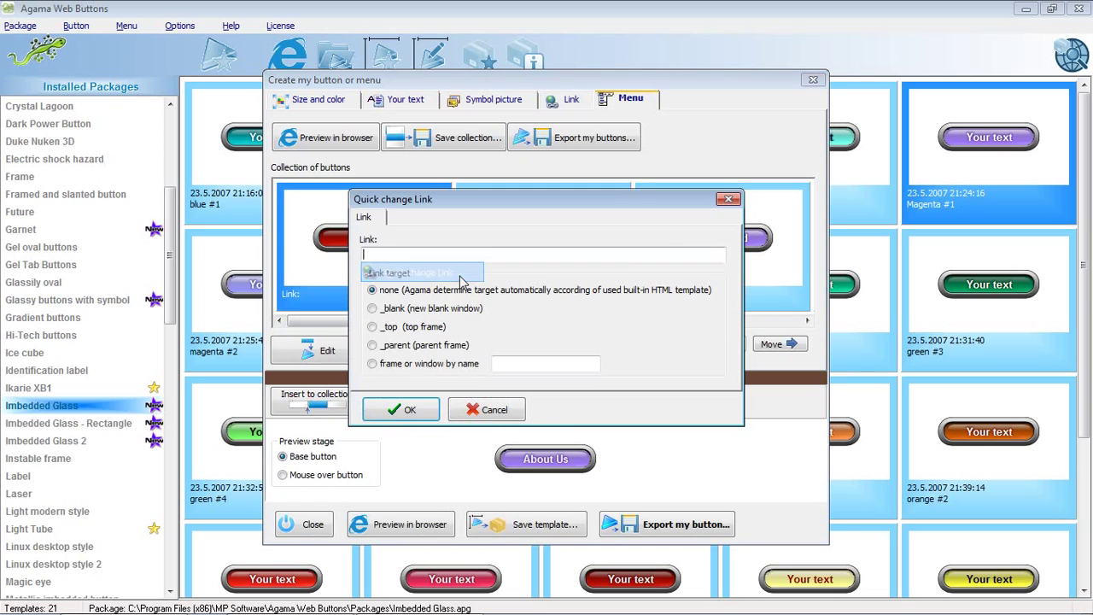
left_click(402, 256)
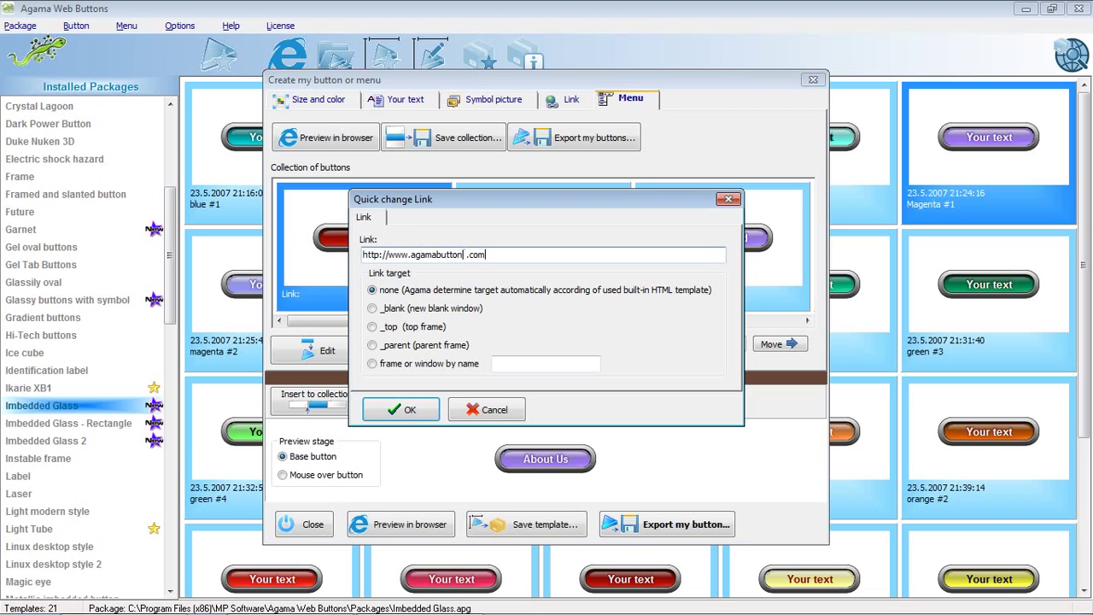
type("s")
left_click(403, 410)
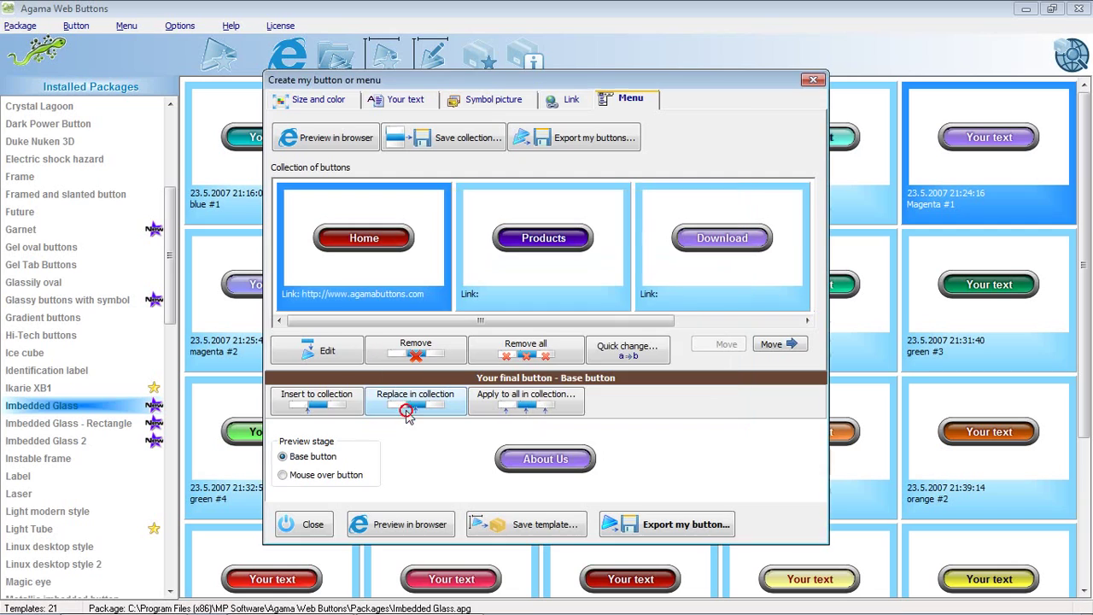
Step: Set up the collection's export as GIF images plus a web page using the navigation bar template "Simply Web with horizontal menu"
left_click(593, 144)
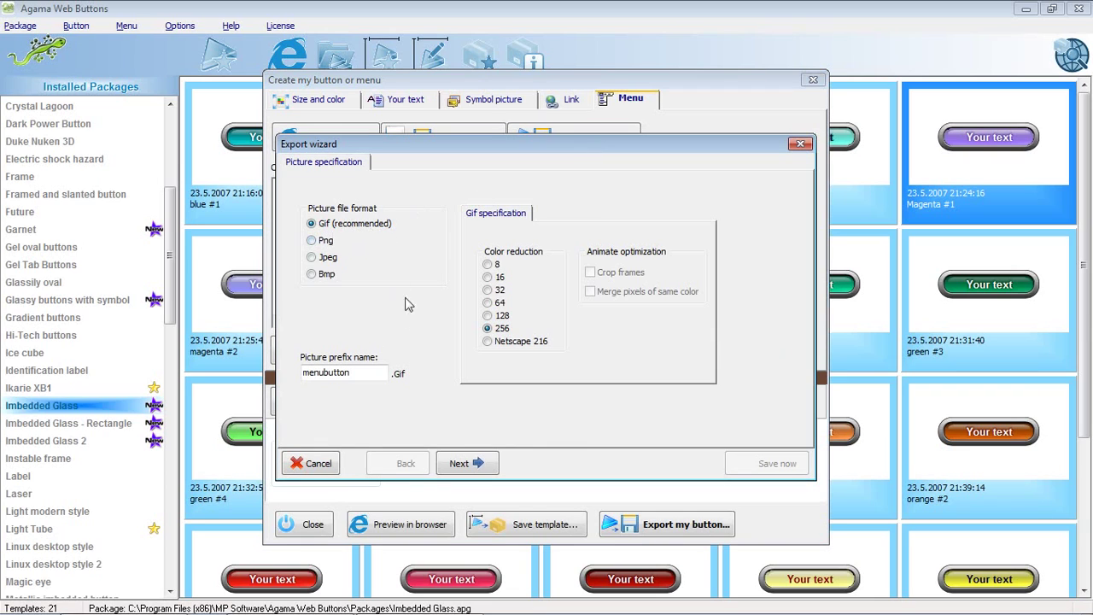
left_click(454, 462)
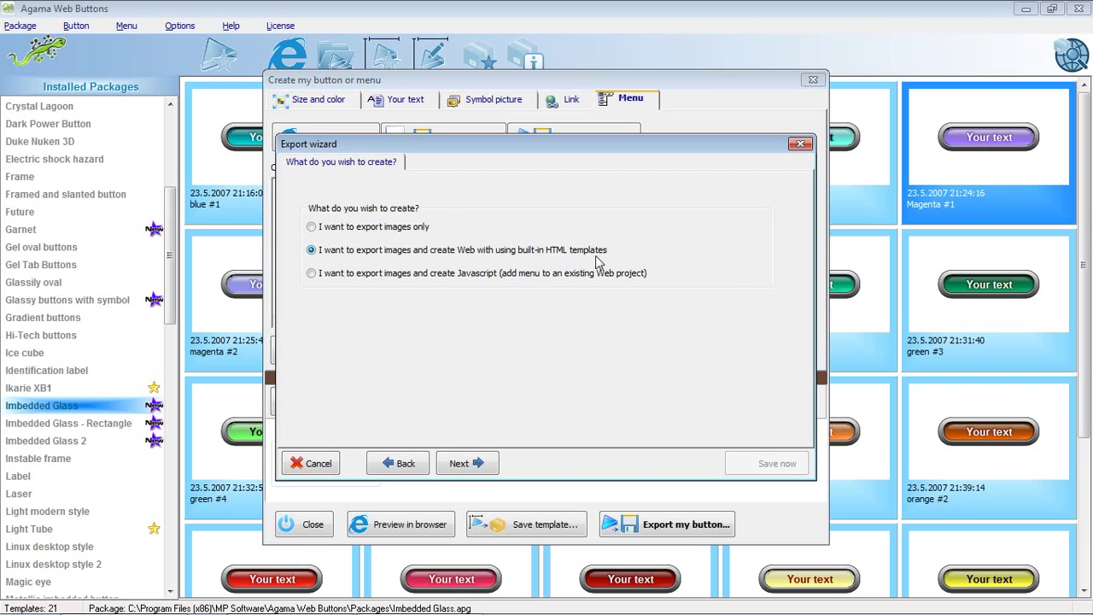
left_click(478, 466)
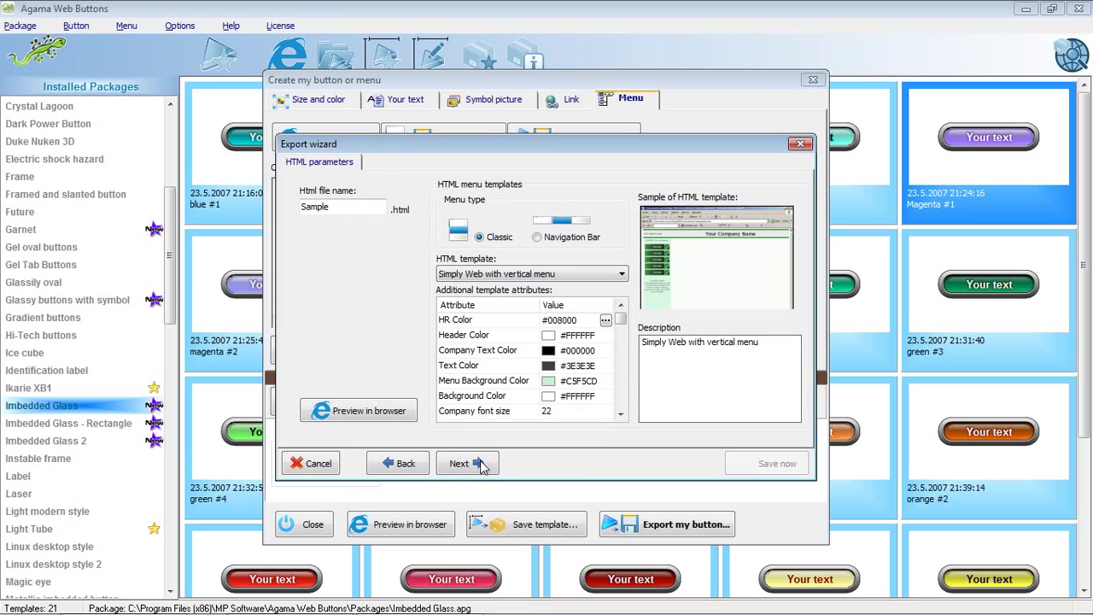
left_click(538, 238)
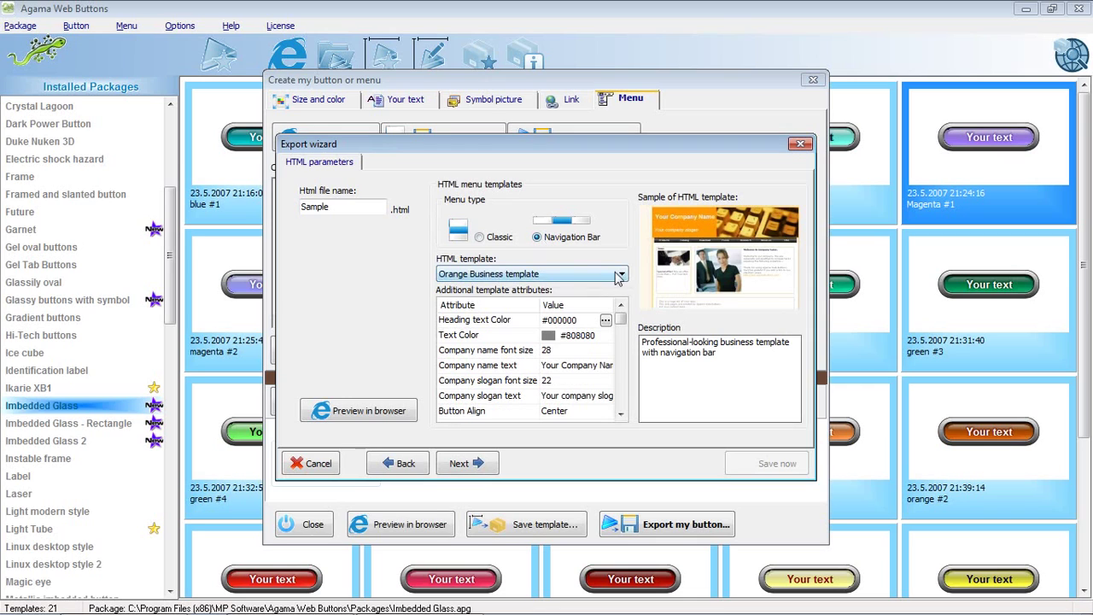
left_click(615, 274)
left_click(608, 299)
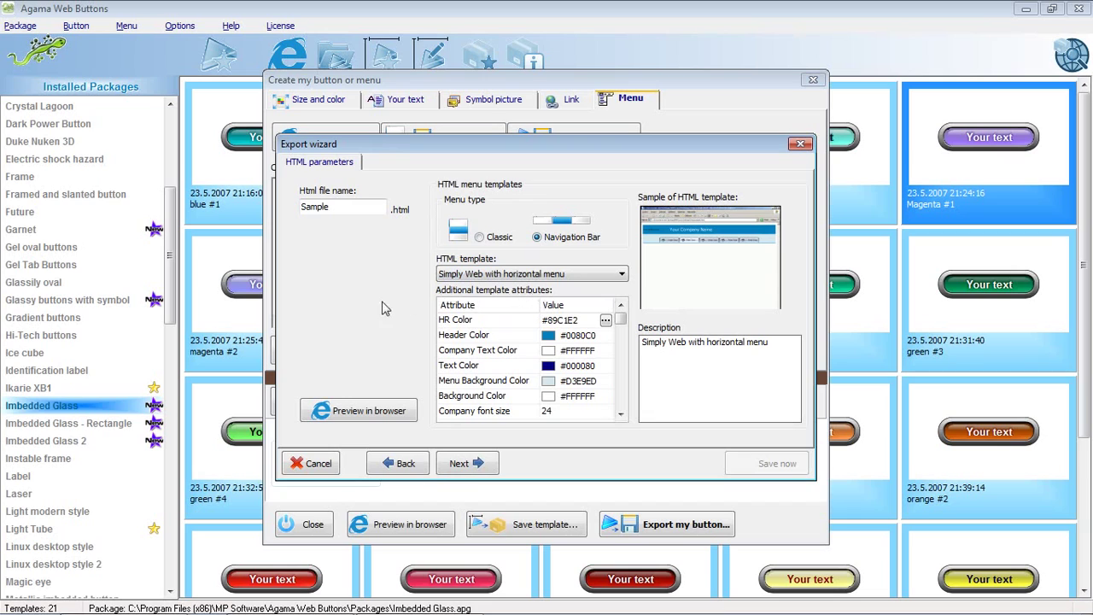
Step: Preview the HTML page in the browser, test the Home button's link and return to the export wizard
left_click(359, 411)
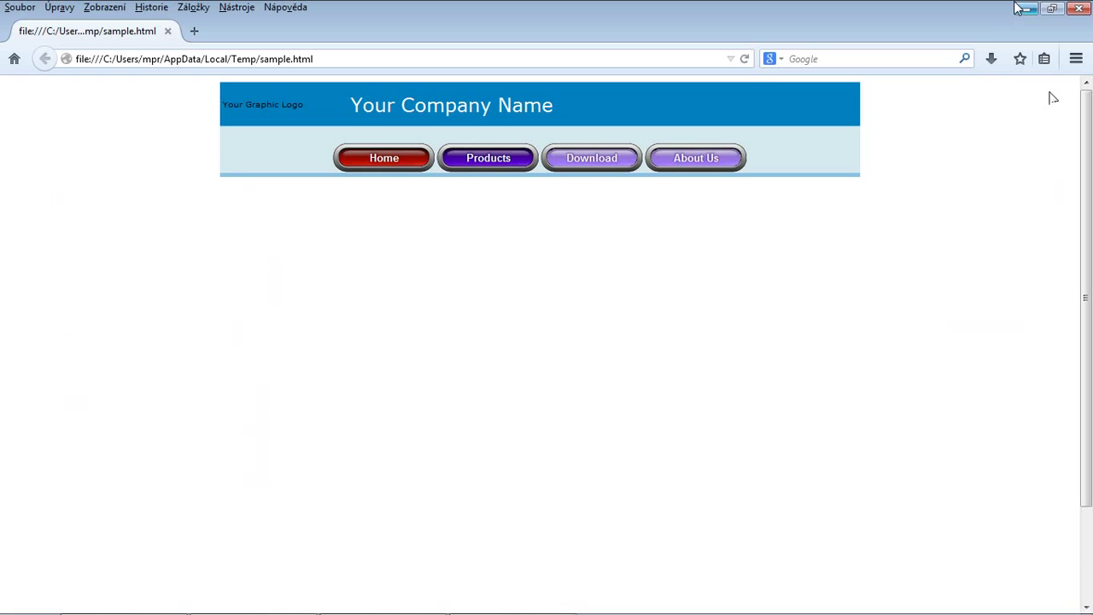
left_click(393, 164)
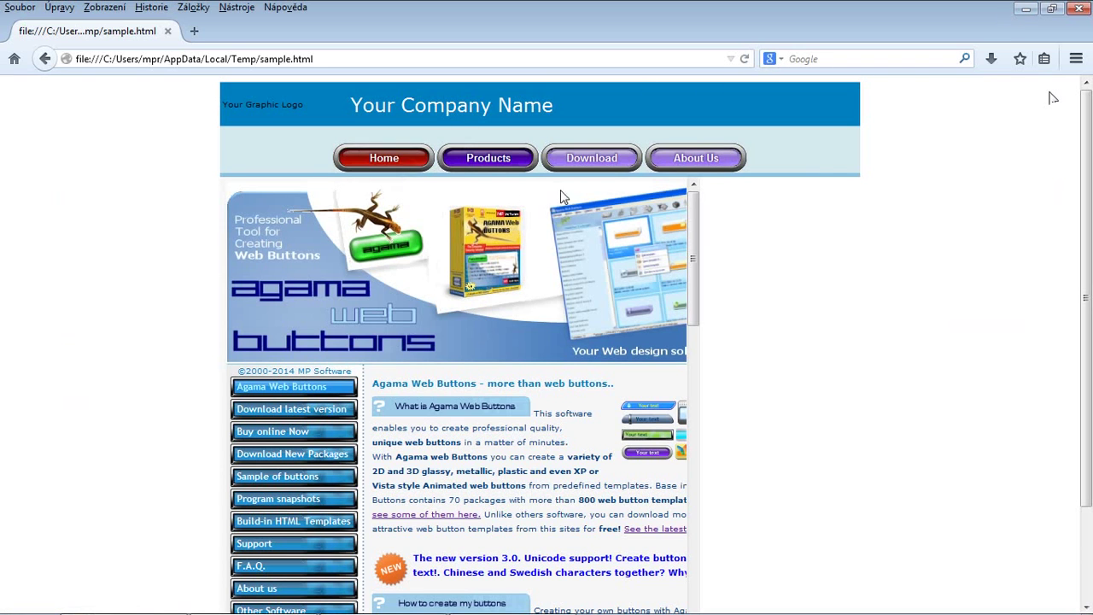
left_click(1025, 8)
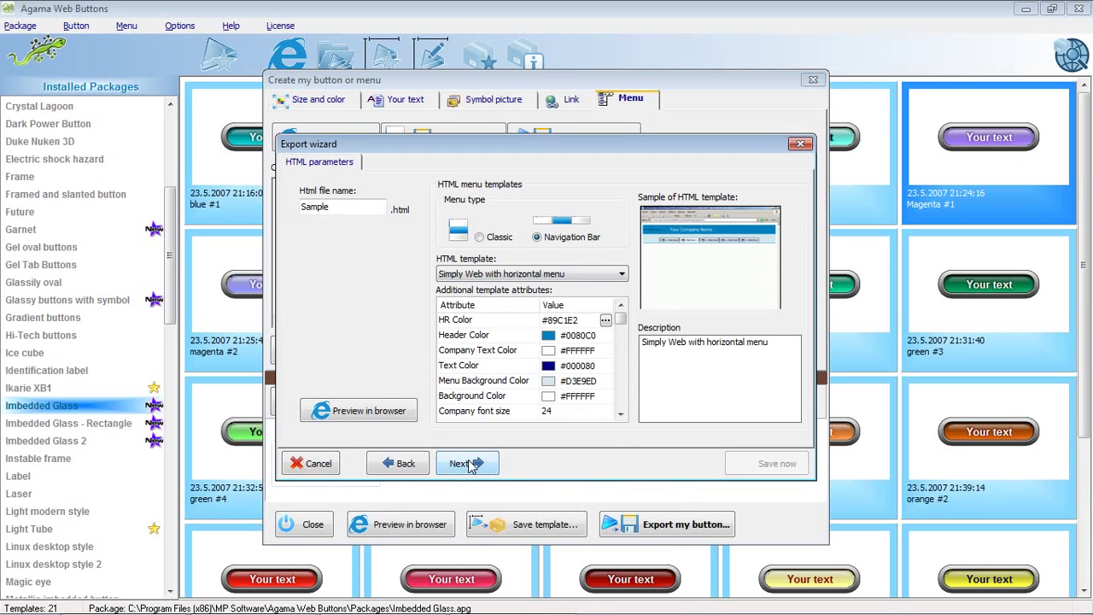
Step: Save the export to C:\examples\web, review the list of exported images and close the export summary
left_click(466, 463)
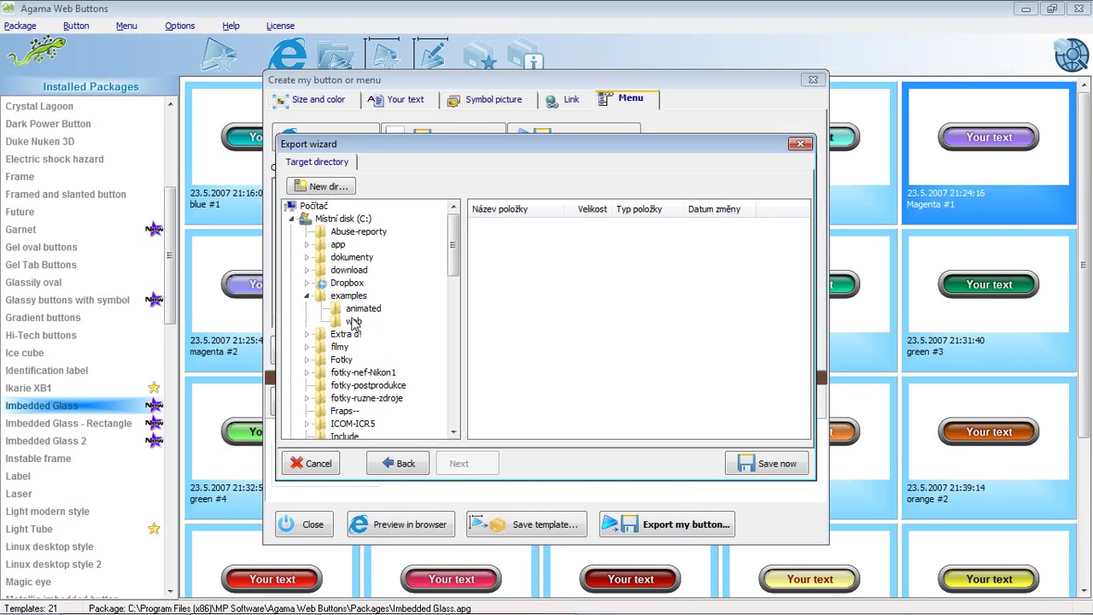
left_click(353, 323)
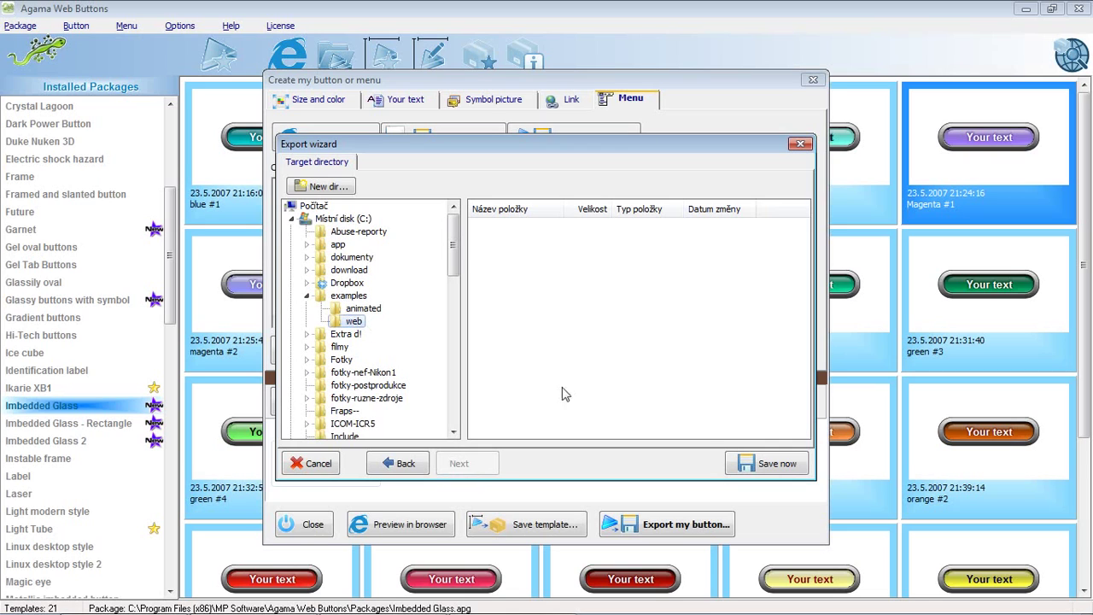
left_click(756, 461)
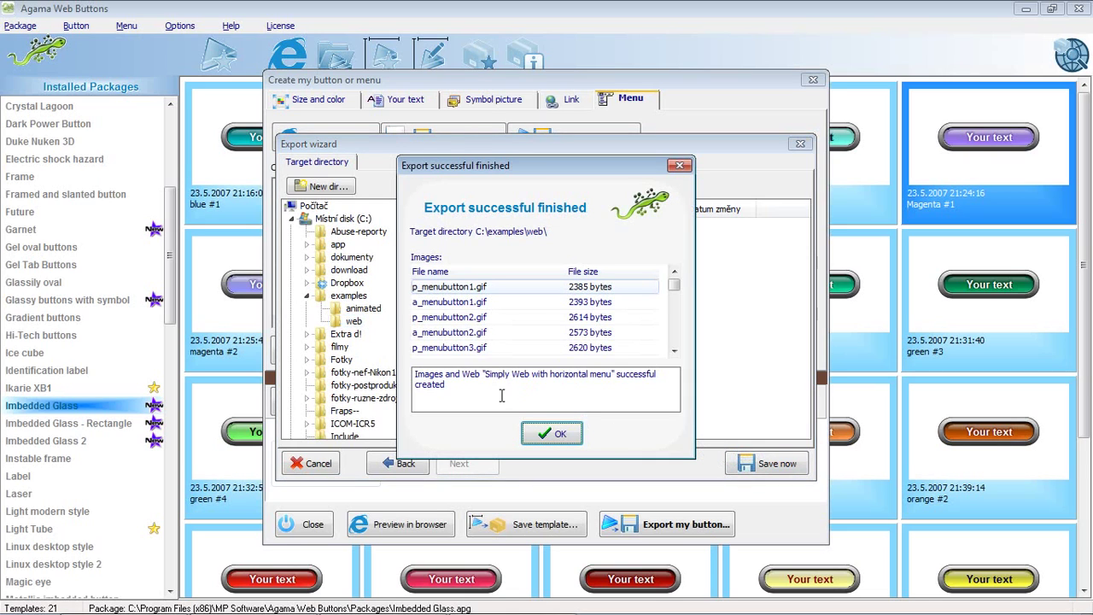
left_click(675, 351)
left_click(675, 352)
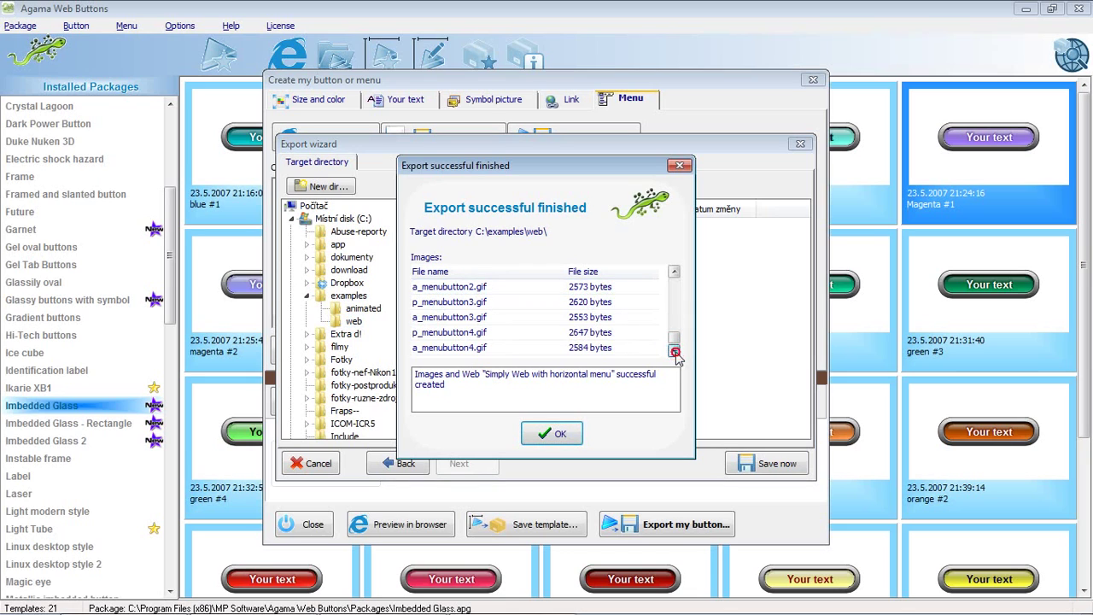
left_click(576, 440)
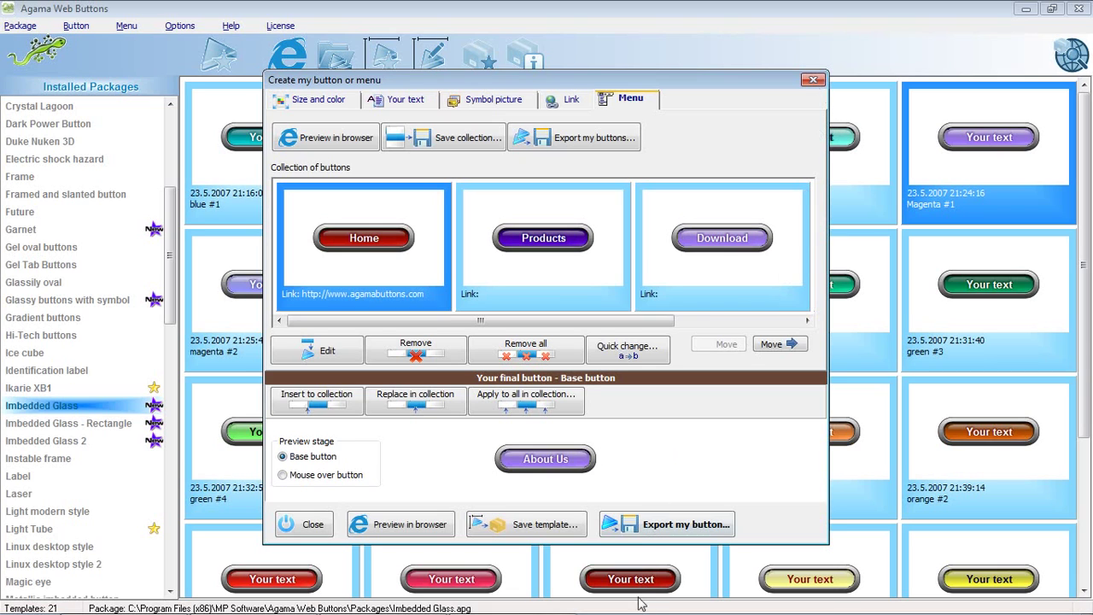
Step: Switch to the web folder in Windows Explorer and open the exported Sample page in the browser
mouse_move(640, 606)
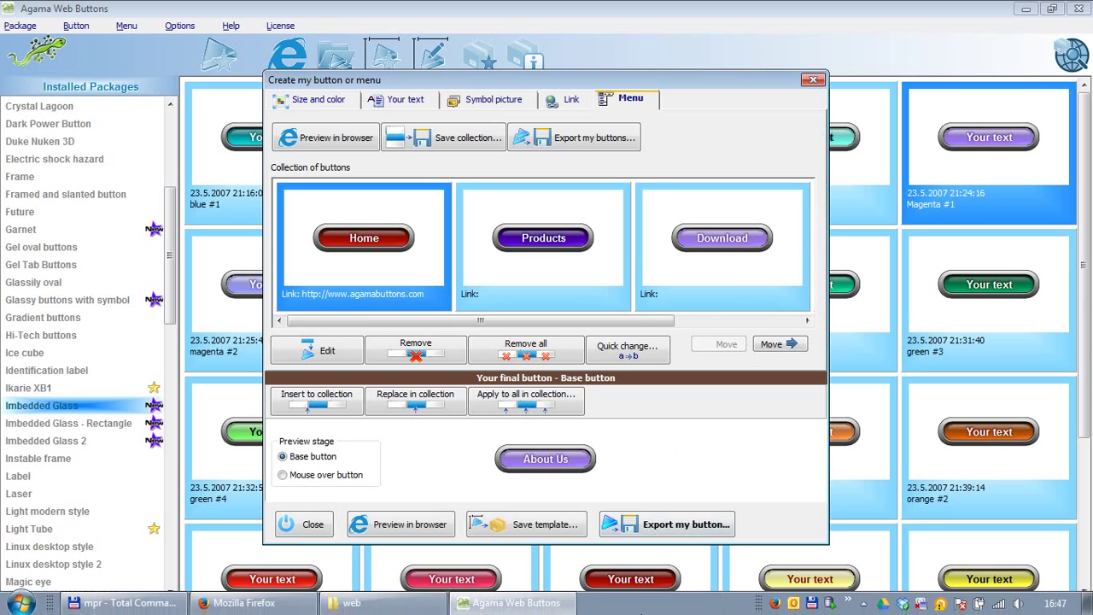
left_click(382, 608)
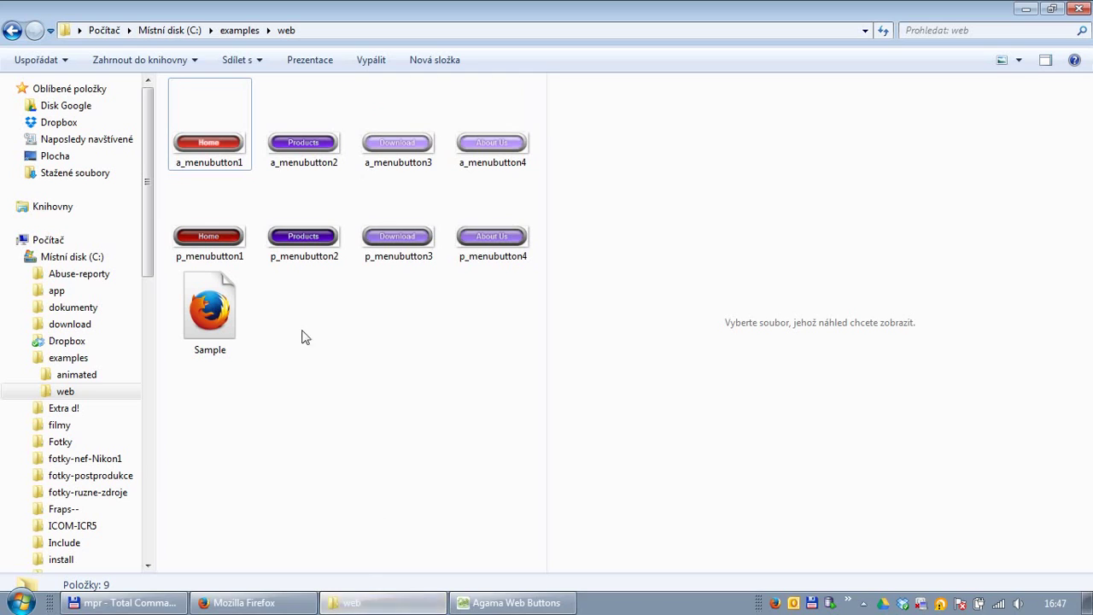
double_click(212, 333)
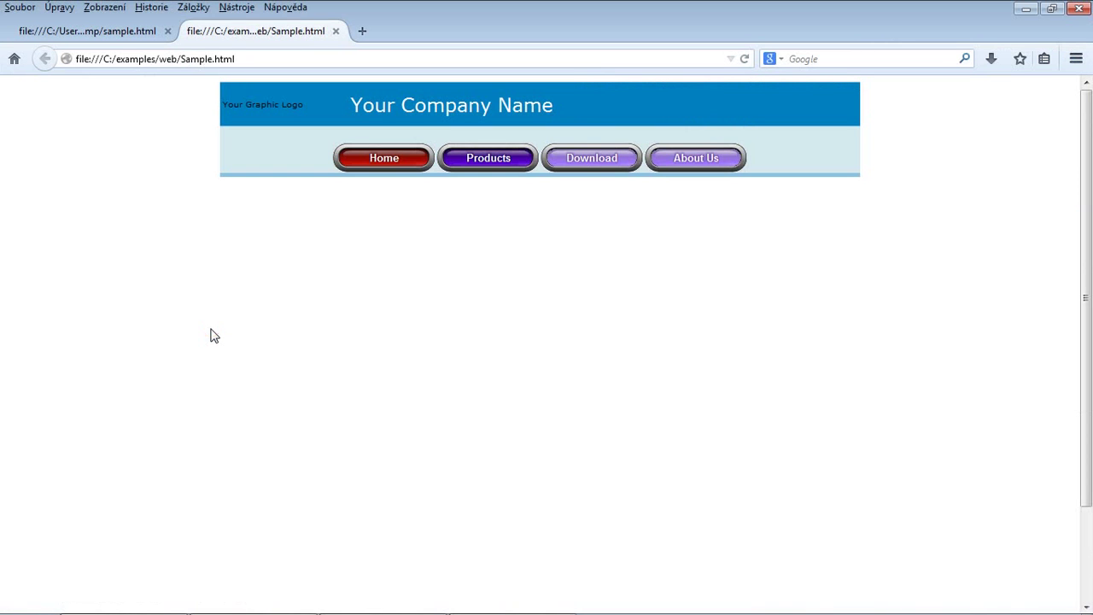